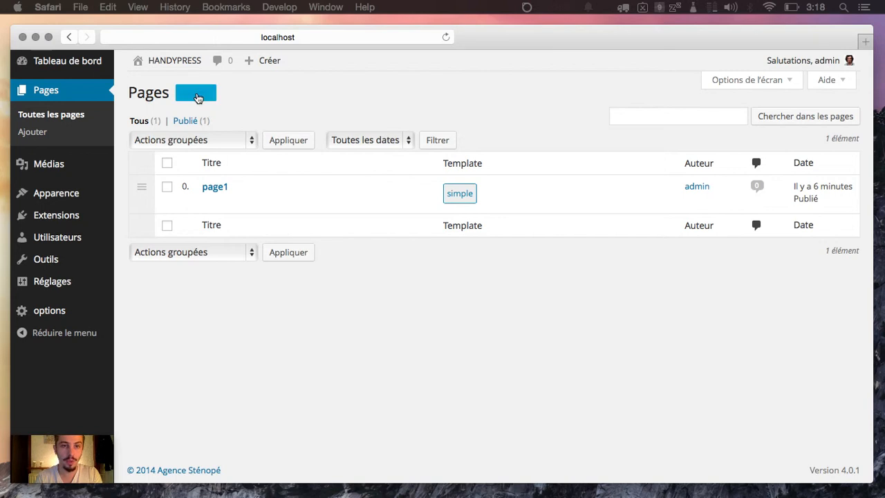
Create a new page titled "page2" with the body text "page 2"
click(196, 95)
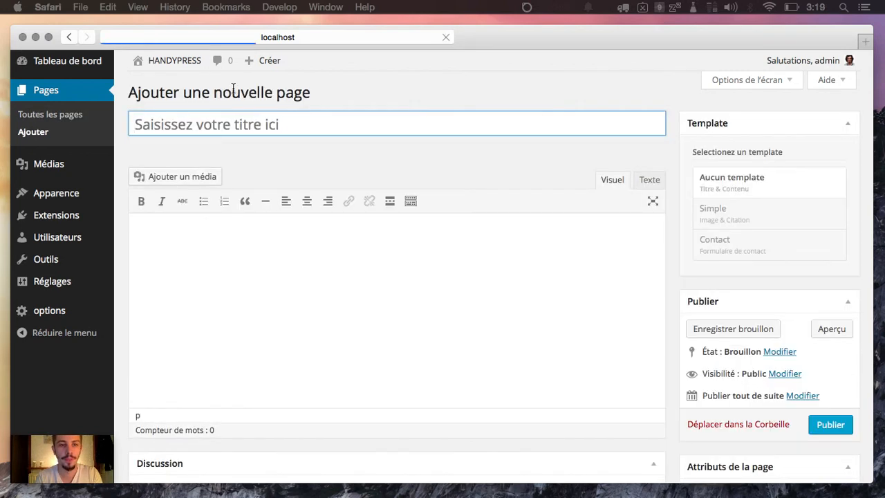
click(232, 124)
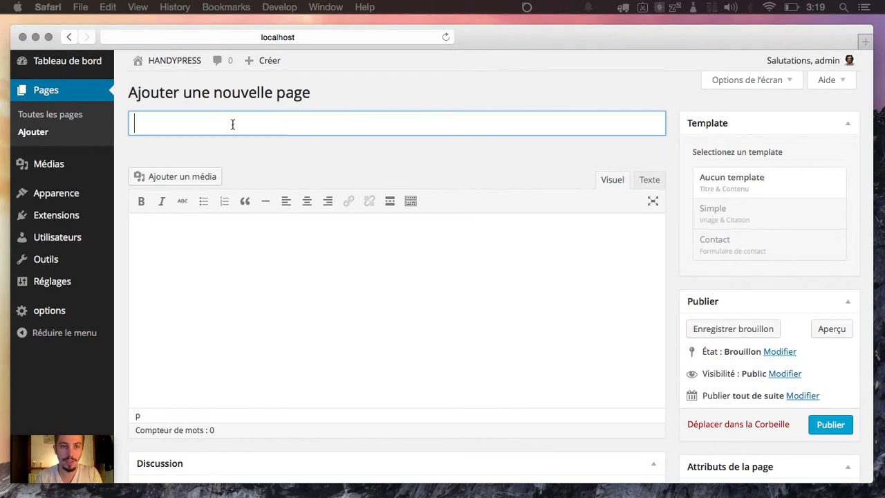
text(page2)
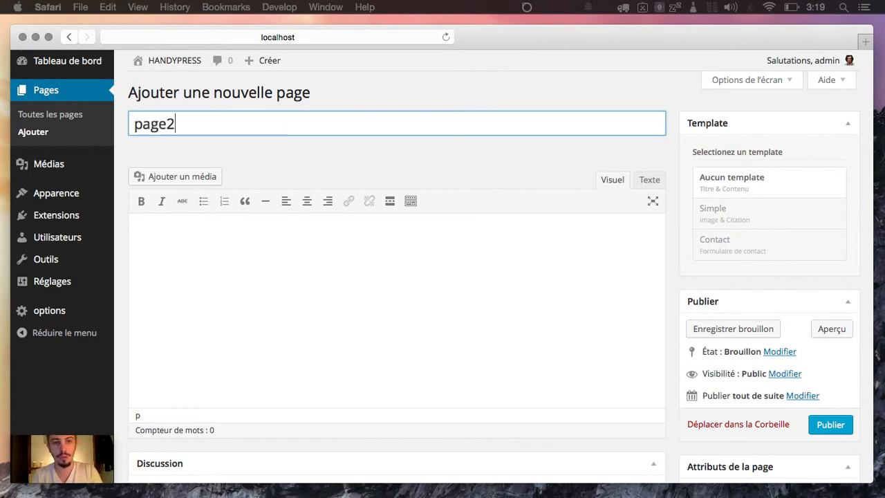
click(238, 236)
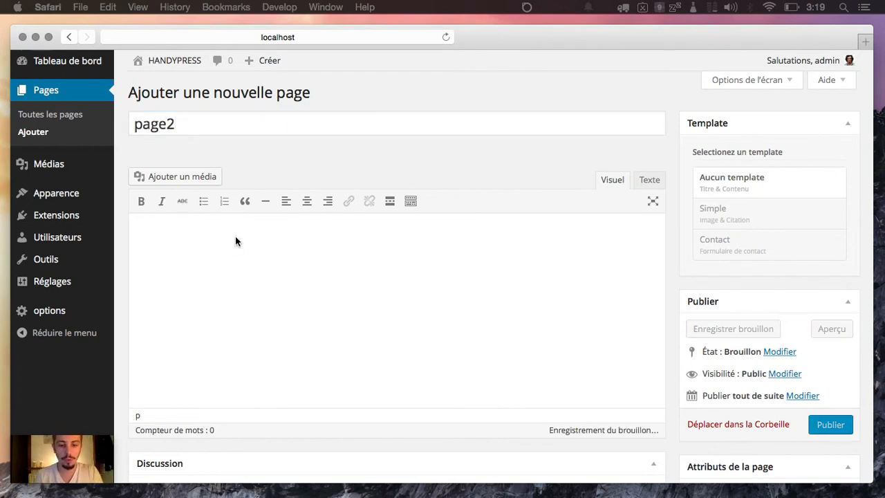
text(page 2)
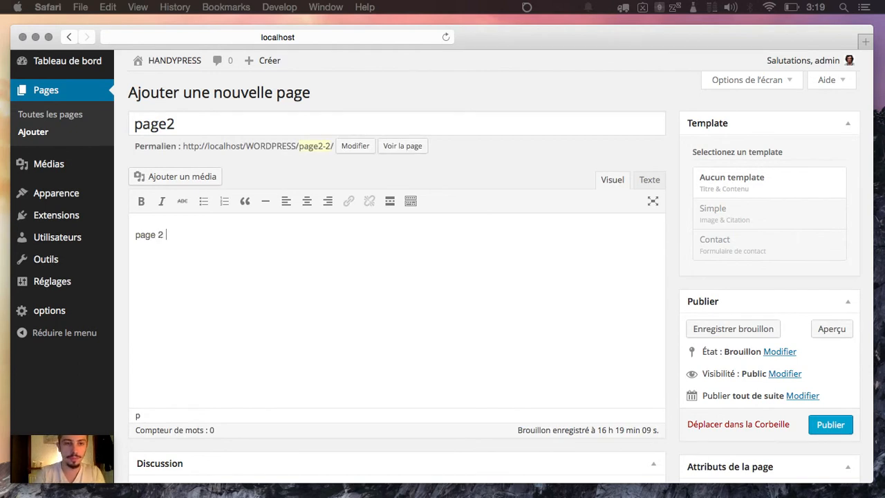
Format the body text "page 2" as bold and italic with the Titre 2 heading style
drag(169, 233, 131, 234)
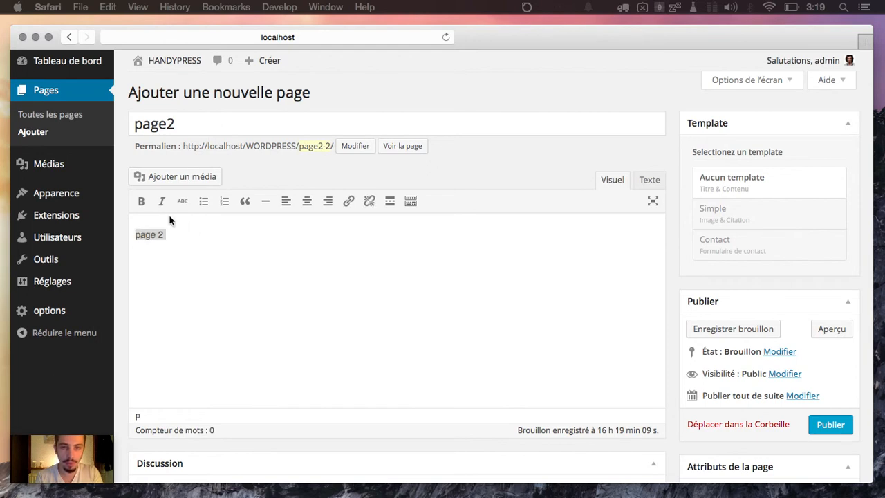
click(141, 204)
click(163, 204)
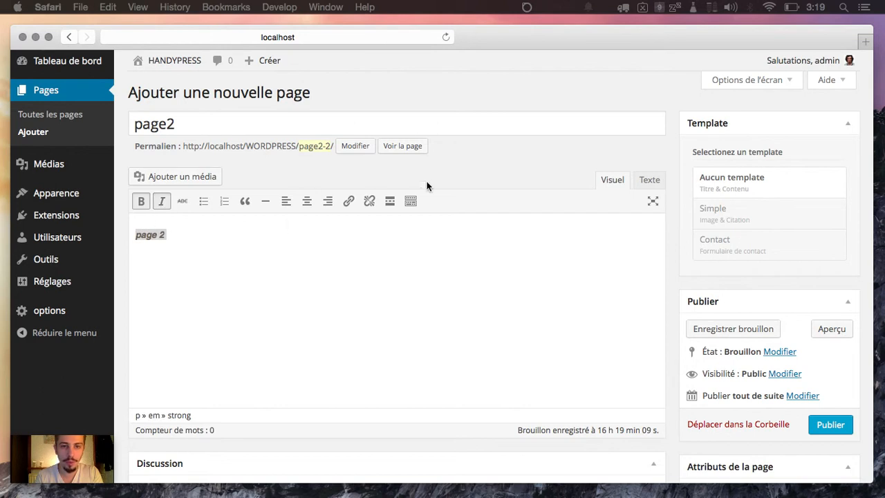
click(410, 202)
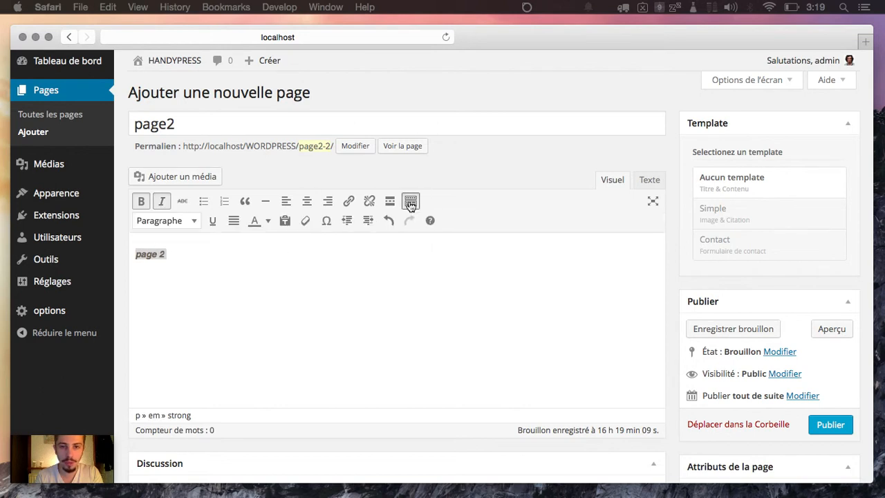
click(181, 227)
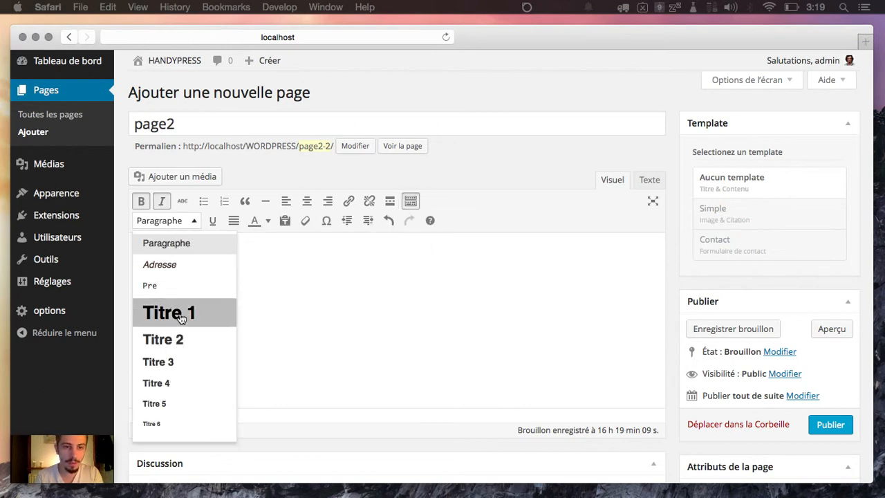
click(181, 314)
click(184, 222)
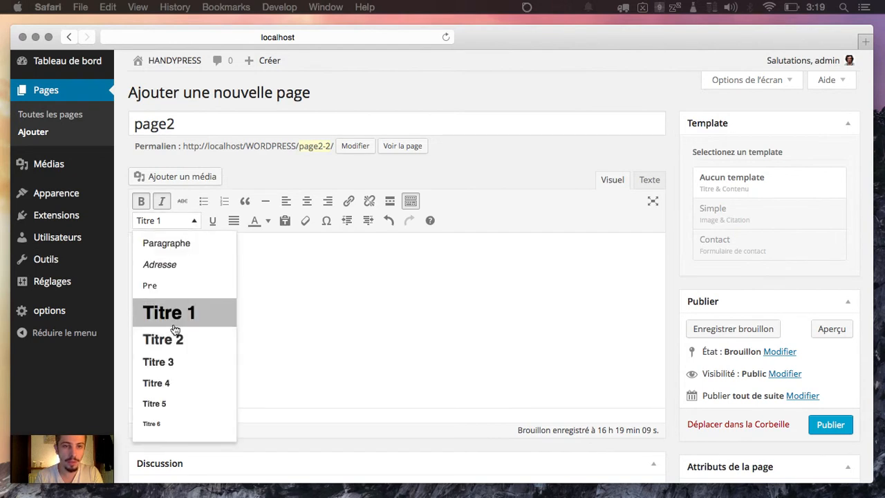
click(173, 339)
Add a paragraph reading "juvuyv" below the "page 2" heading and hide the additional row of formatting tools
click(202, 257)
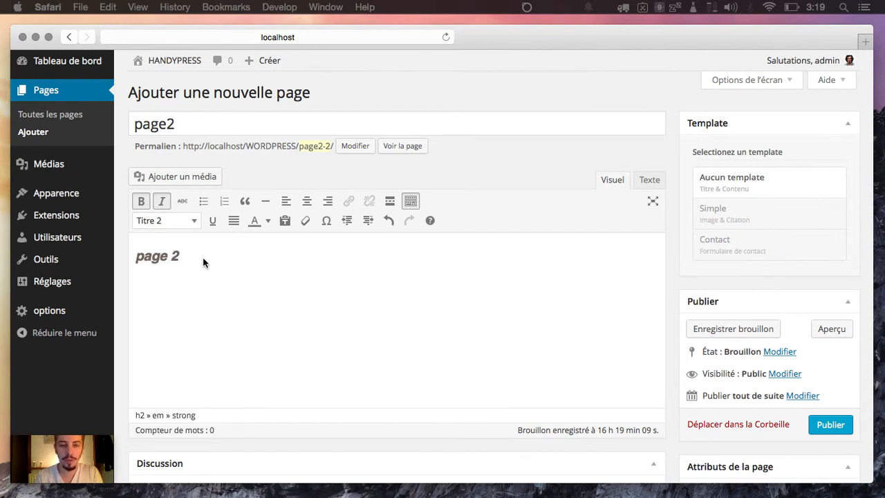
key(Return)
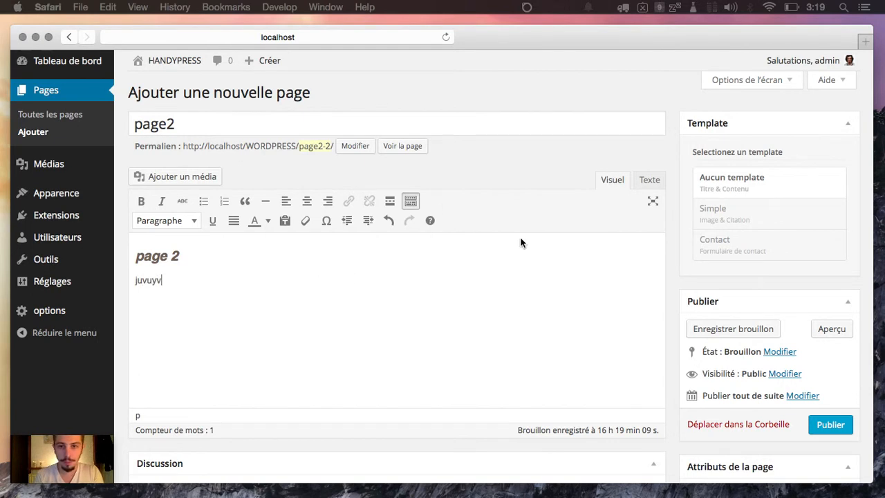
click(411, 200)
Disallow comments in the page's Discussion settings
scroll(423, 275, down, 1)
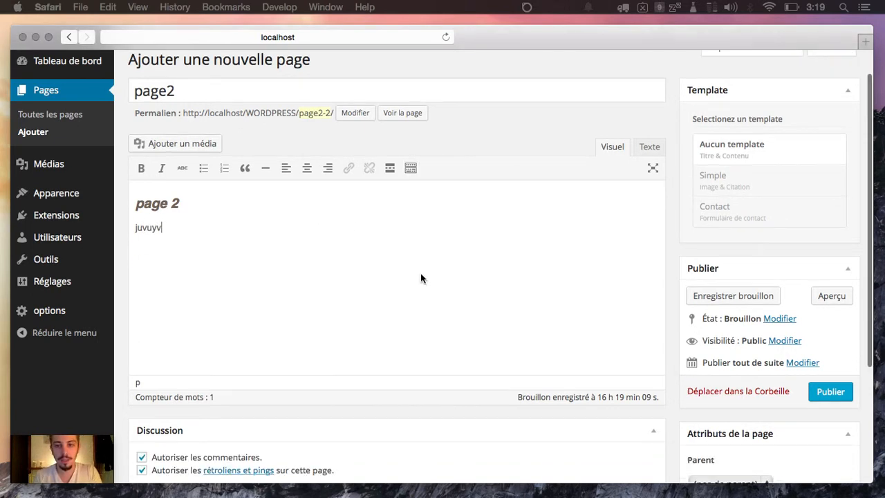
scroll(422, 278, down, 4)
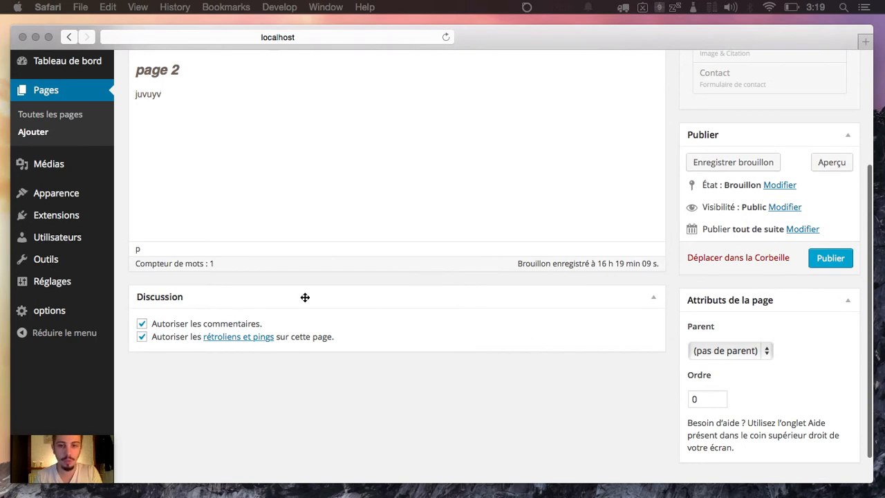
scroll(303, 297, up, 1)
click(141, 329)
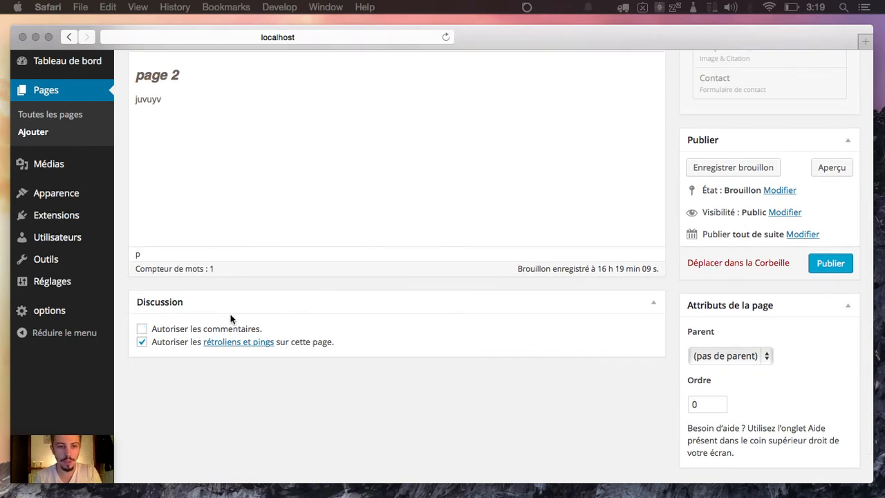
scroll(440, 292, down, 2)
Publish the new page page2
scroll(441, 292, up, 6)
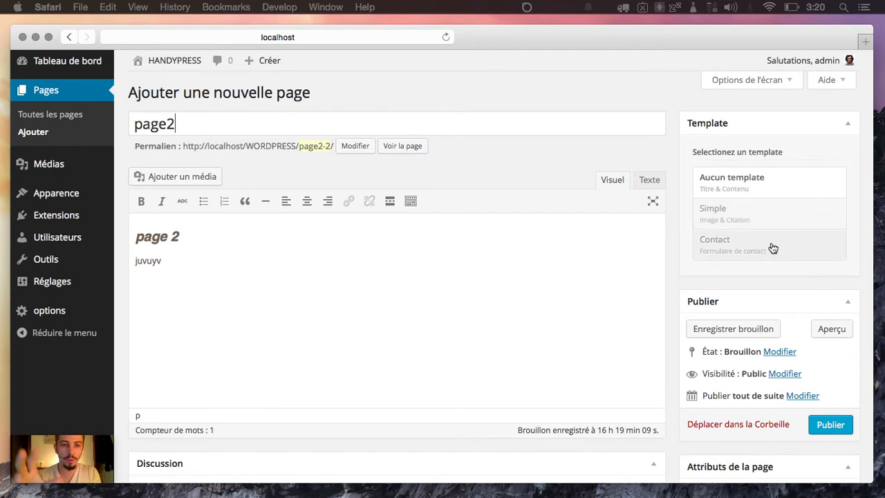
scroll(773, 247, down, 1)
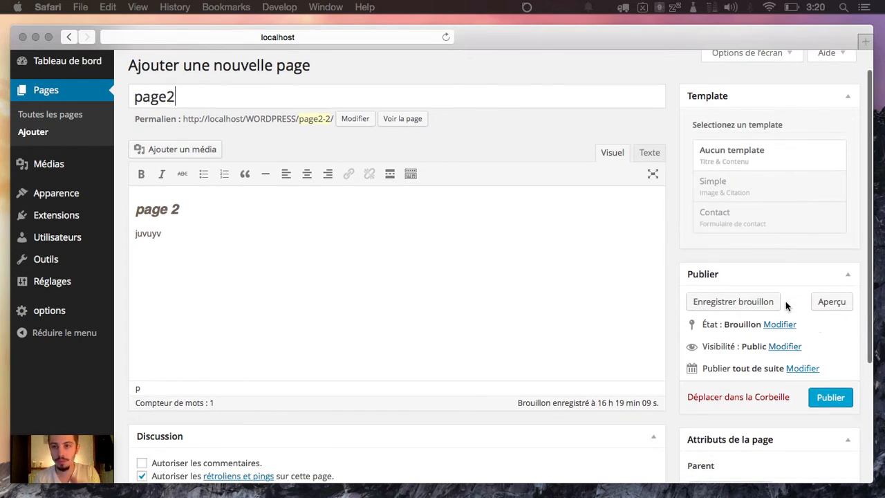
click(830, 397)
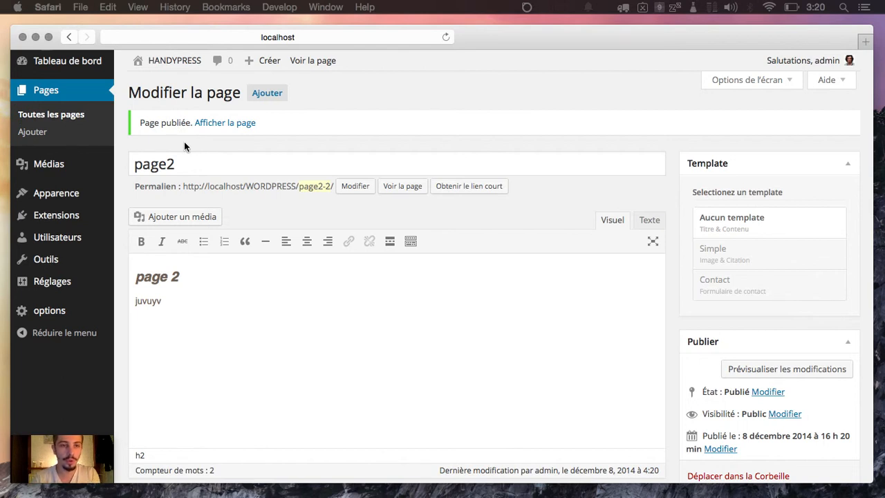
Add page2 to the structure of the "general" navigation menu
mouse_move(62, 195)
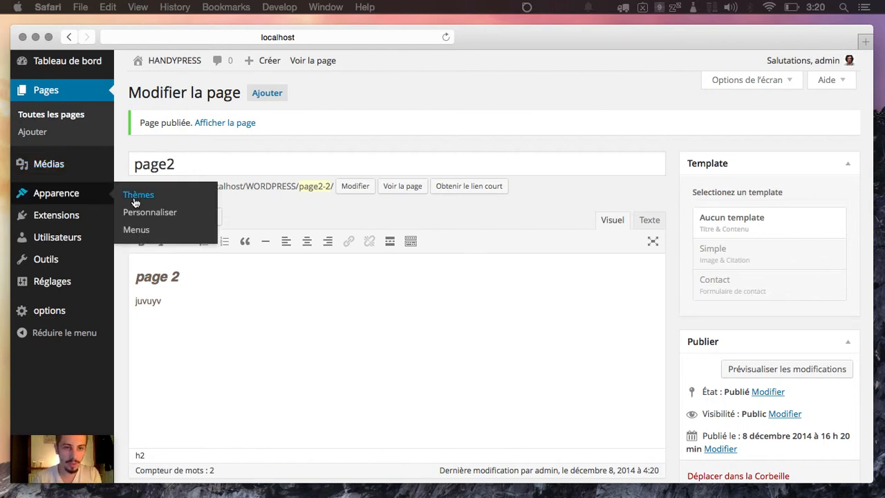
click(132, 232)
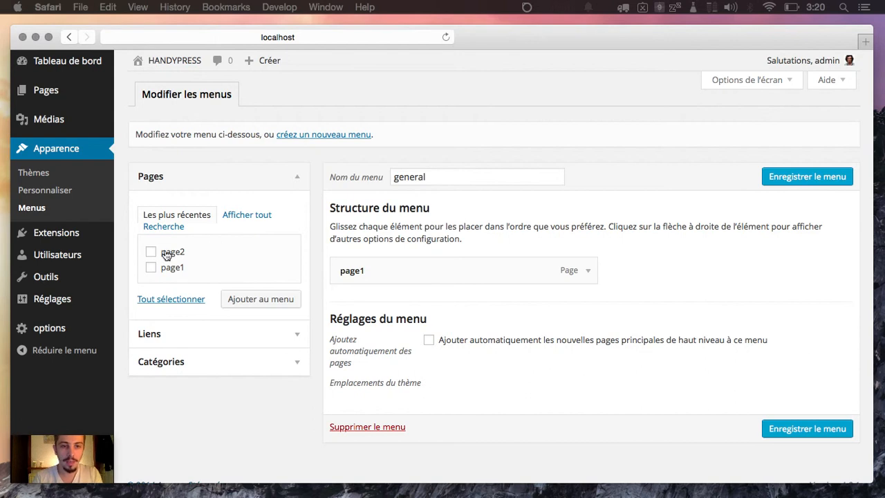
click(249, 300)
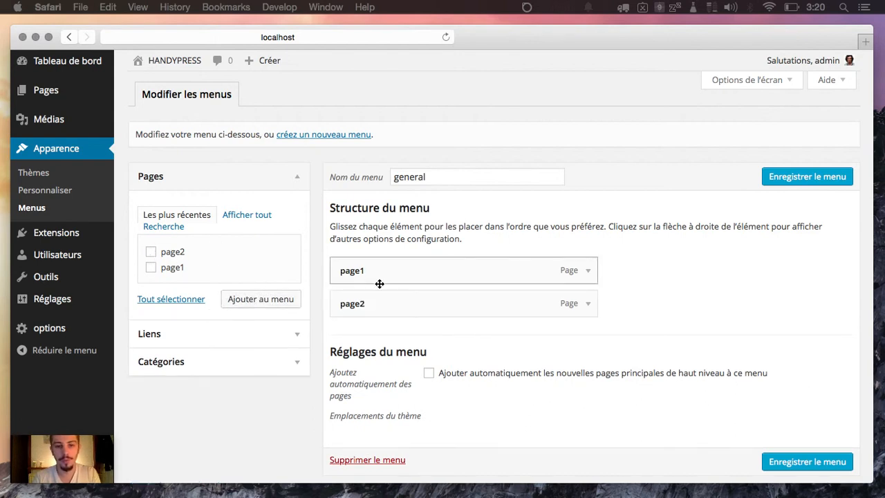
Nest page2 as a sub-item under page1 in the "general" menu and save the menu
drag(413, 304, 415, 265)
drag(384, 304, 382, 270)
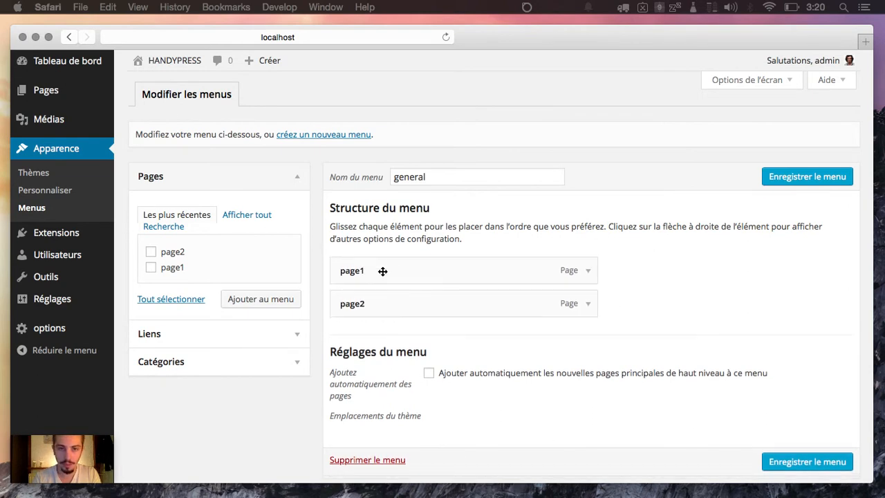
click(348, 305)
drag(348, 305, 366, 303)
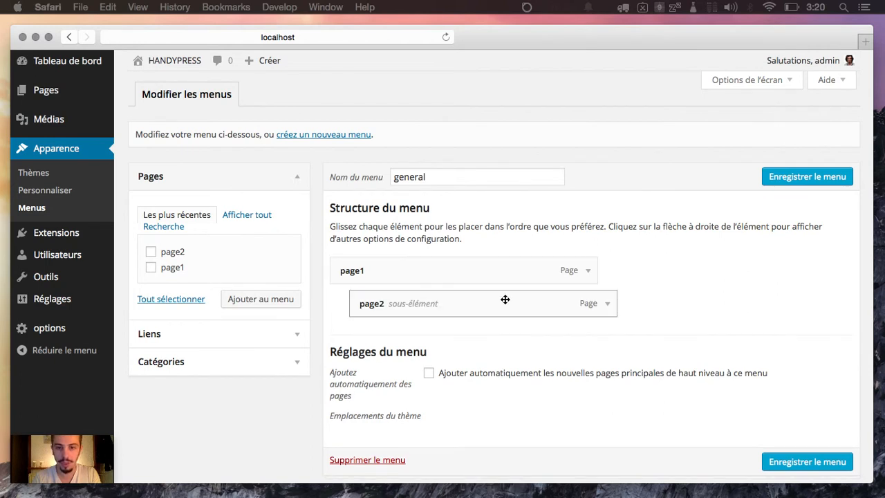
click(785, 177)
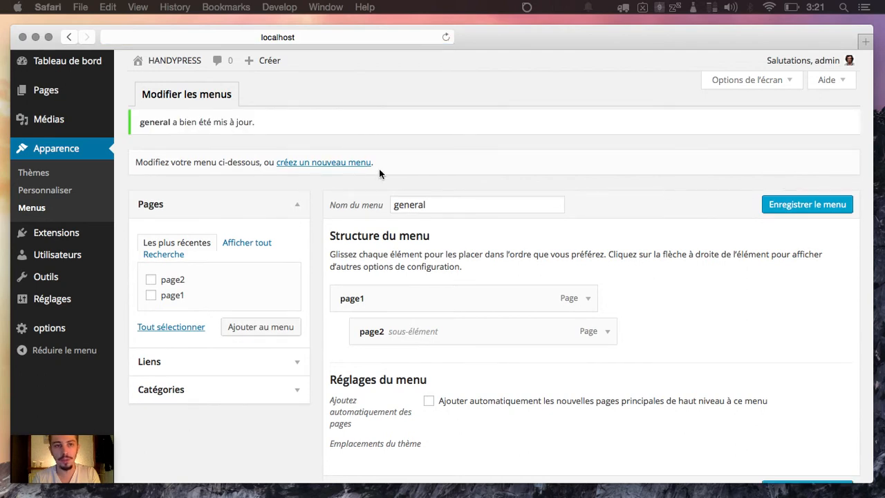
View the live site and open page2 from the submenu under PAGE1 to check the page
click(163, 62)
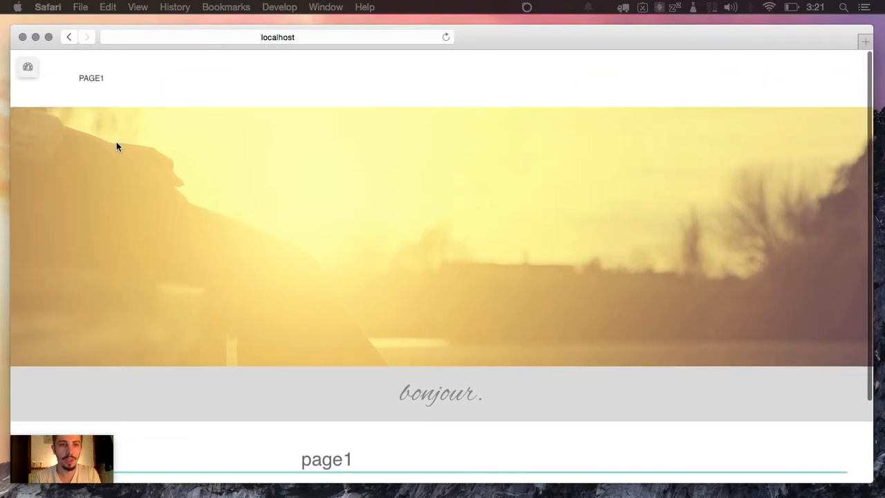
mouse_move(90, 83)
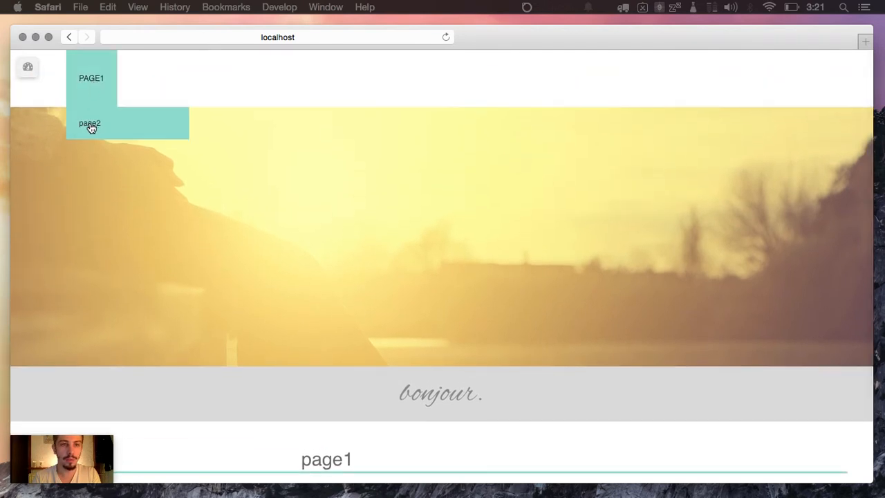
click(90, 124)
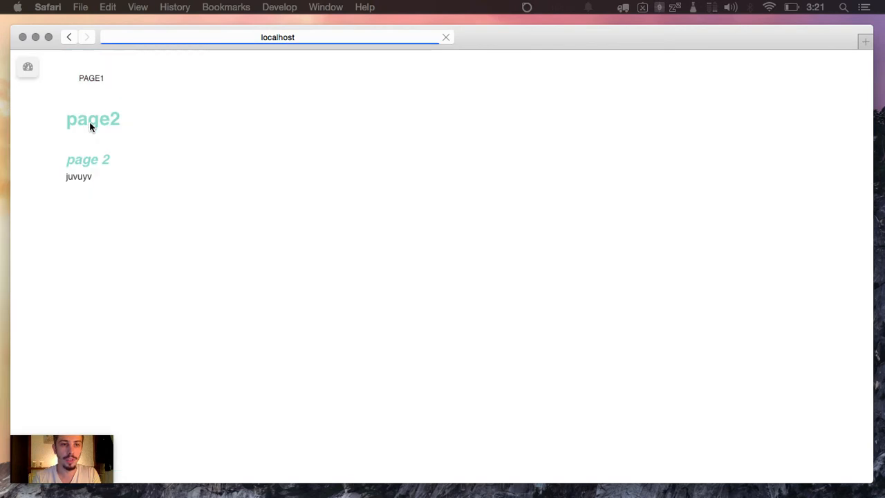
mouse_move(81, 75)
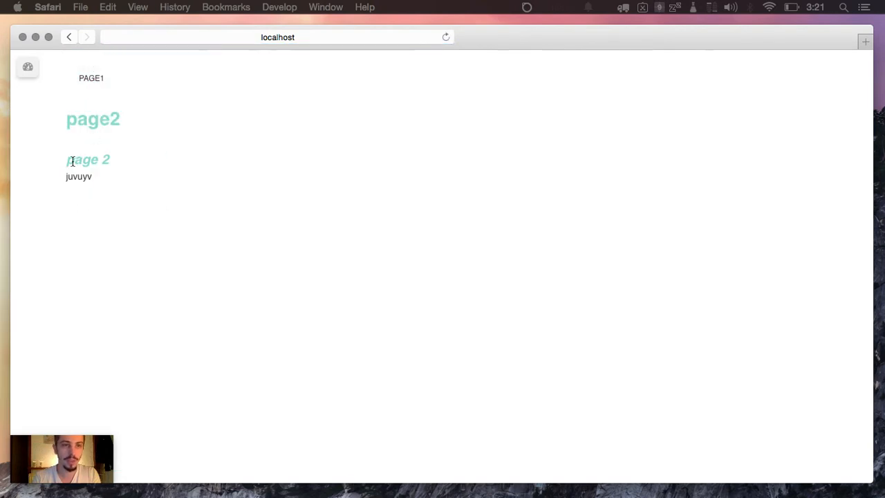
Reopen page2 for editing from the dashboard, set its template to Simple and update the page
mouse_move(34, 80)
click(59, 66)
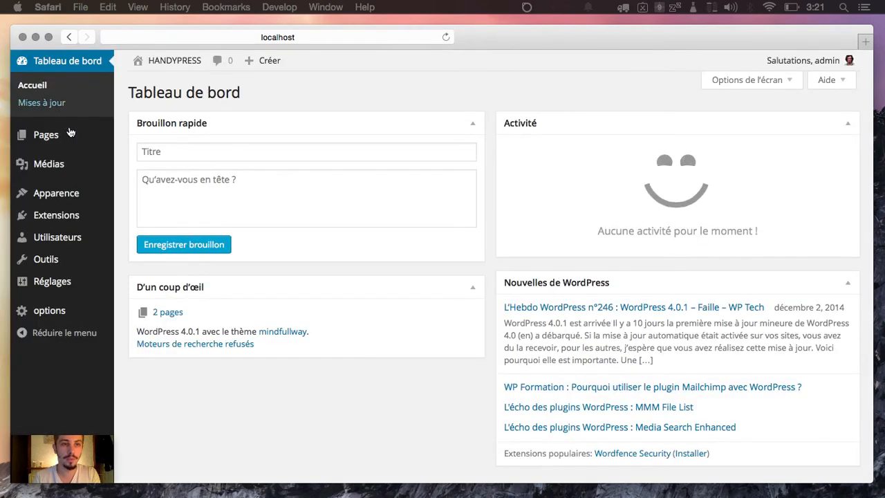
mouse_move(44, 138)
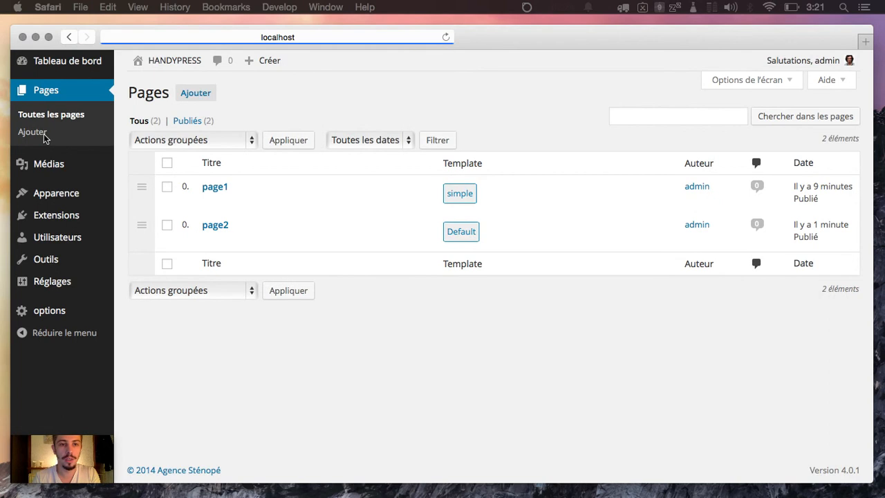
click(218, 229)
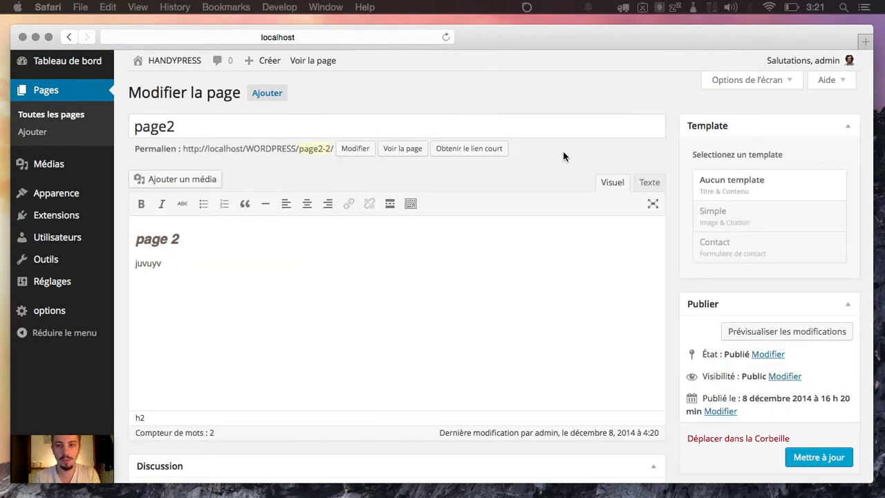
click(766, 221)
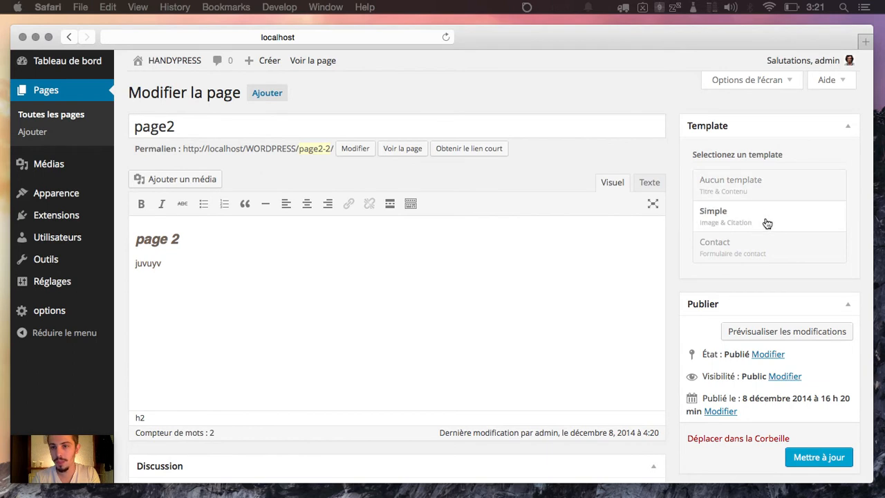
click(808, 460)
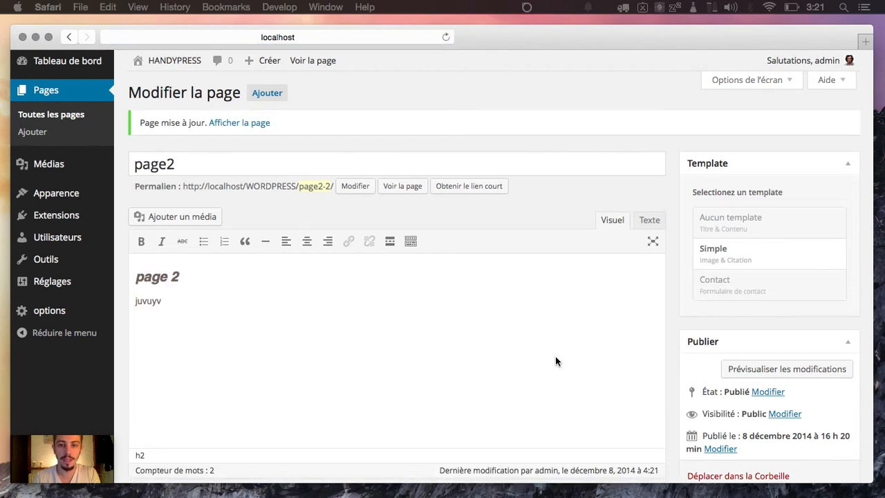
Upload image2.jpg from the Desktop and select it as the Image in page2's Options
scroll(556, 360, down, 8)
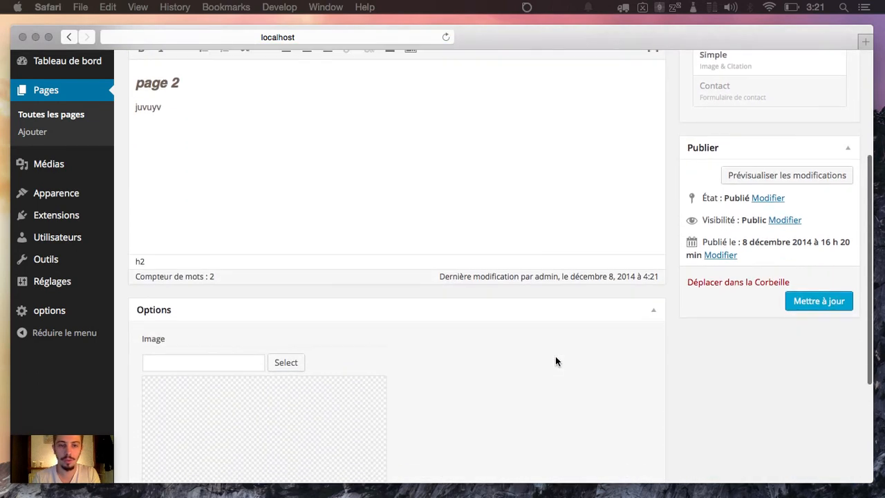
scroll(557, 361, down, 2)
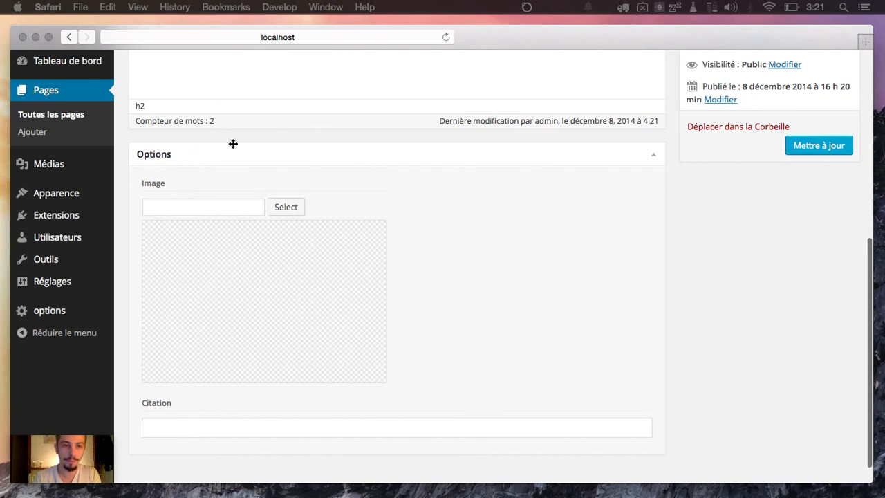
scroll(352, 214, down, 1)
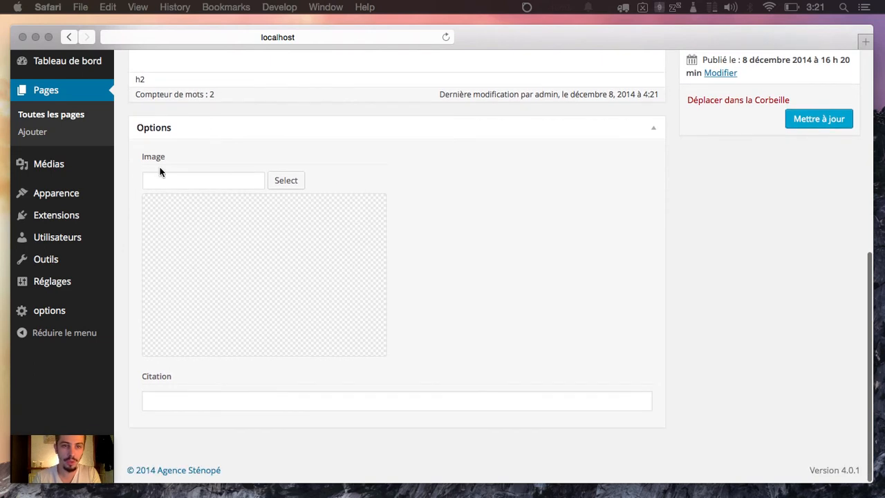
click(284, 183)
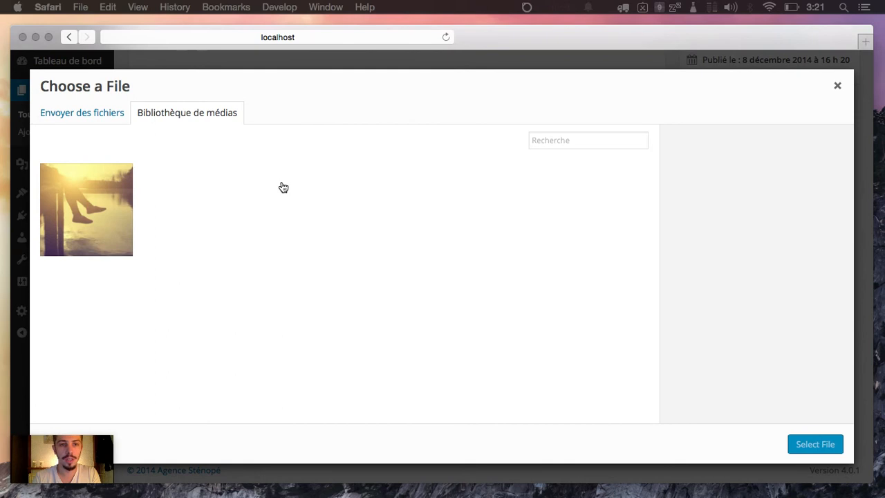
click(102, 201)
click(76, 116)
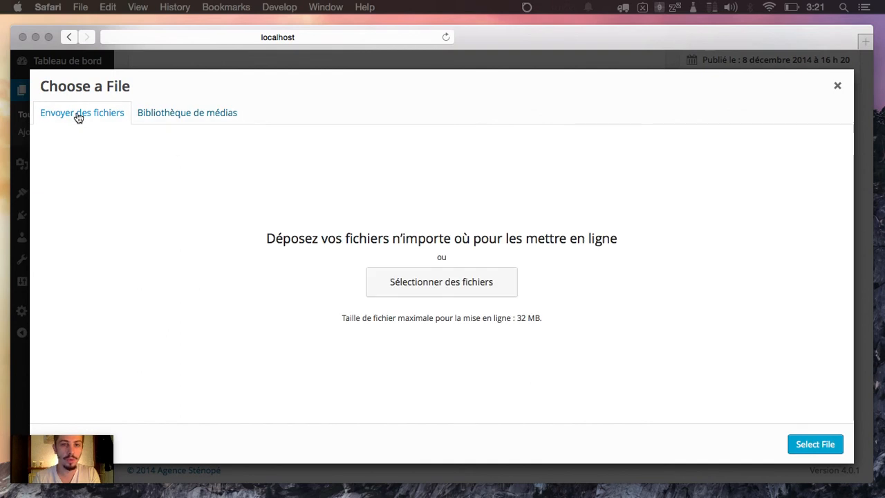
click(430, 284)
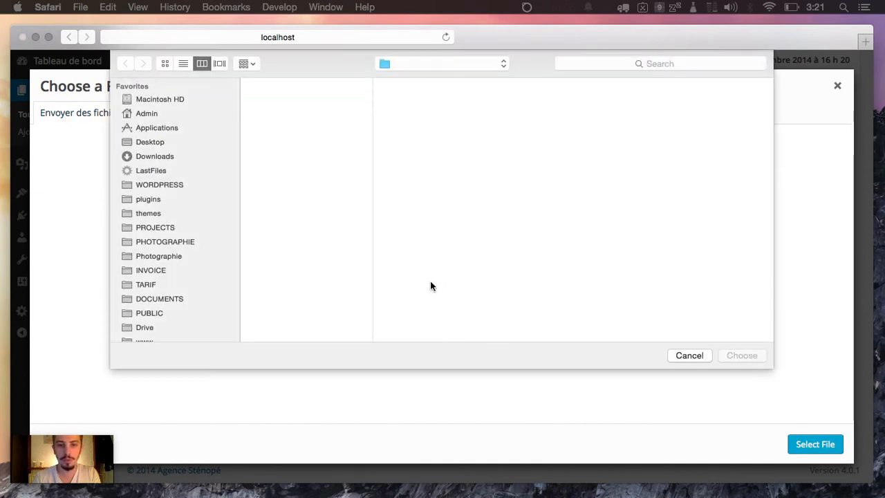
click(290, 111)
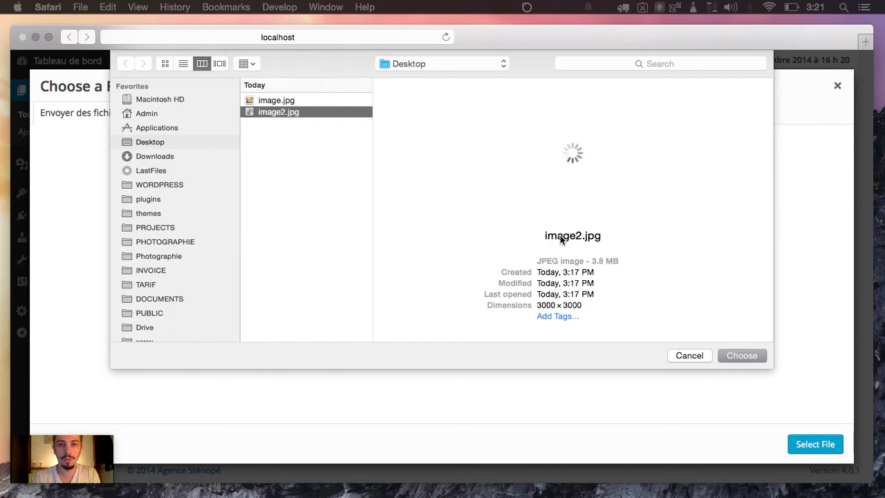
click(742, 356)
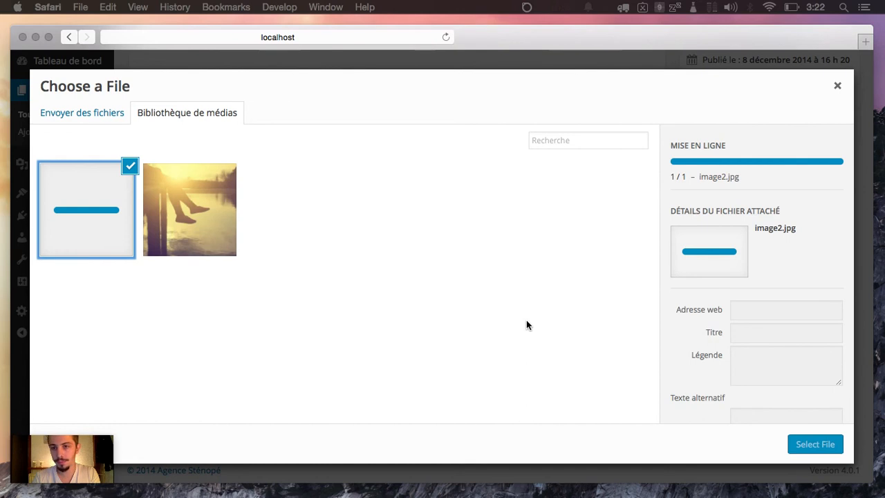
click(818, 446)
Enter "bonjour." as page2's Citation and update the page
click(368, 399)
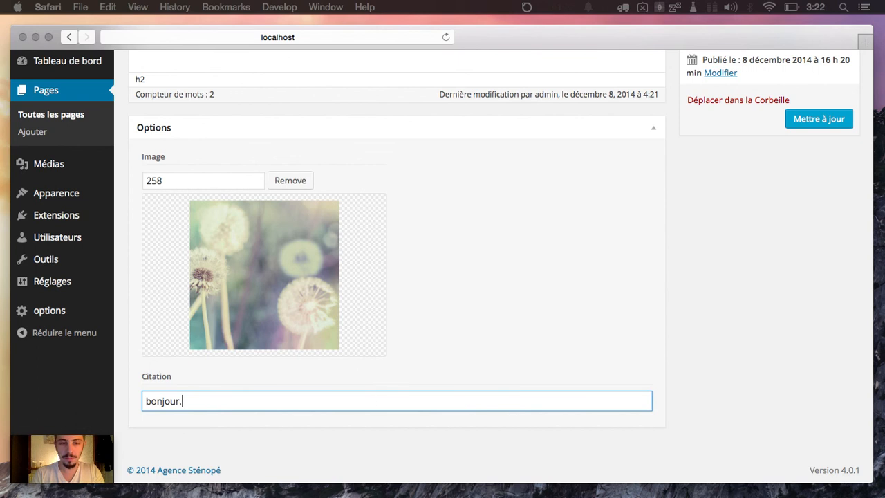
text(bonjour.)
scroll(783, 299, up, 3)
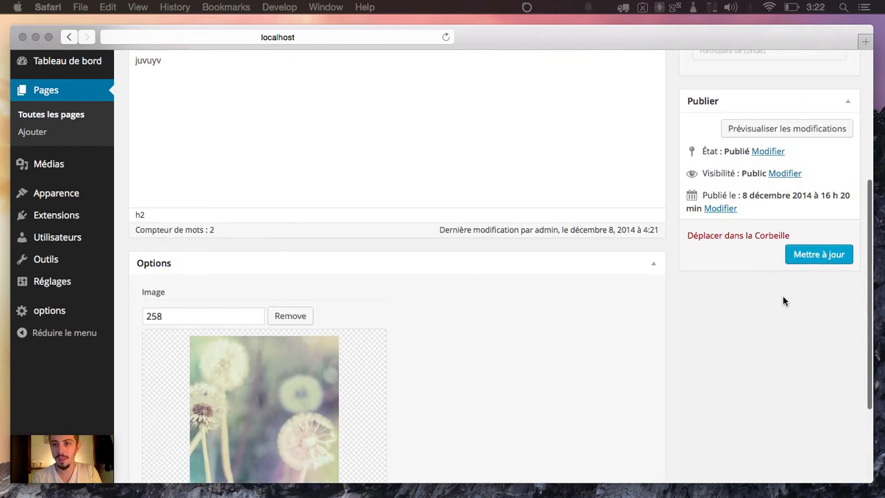
click(820, 254)
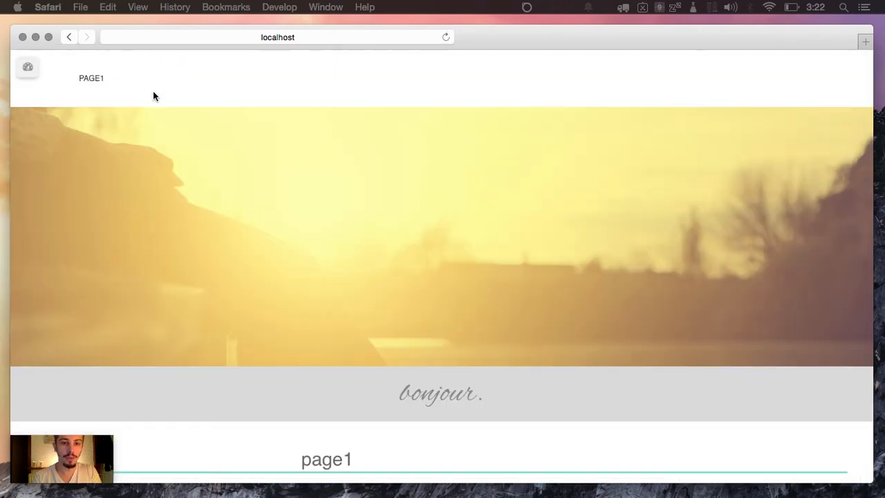
Open page2 from the submenu under PAGE1 on the live site and examine its image, citation and content
mouse_move(94, 83)
click(93, 122)
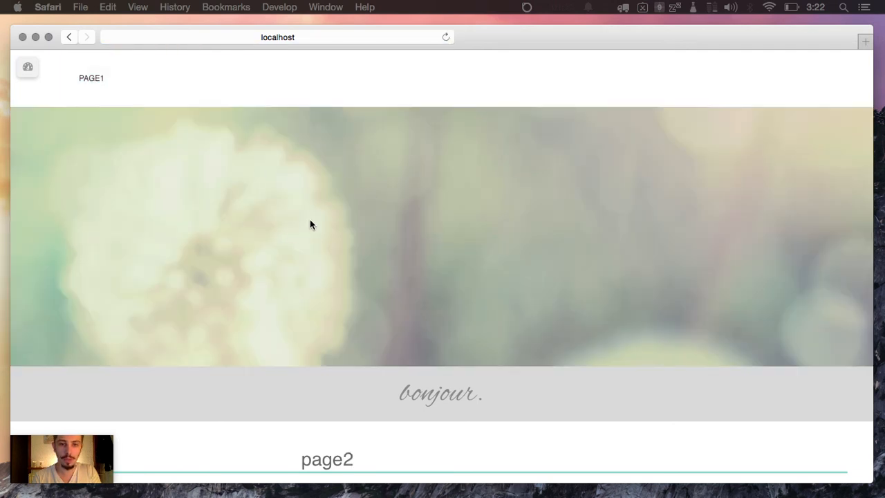
scroll(292, 234, down, 3)
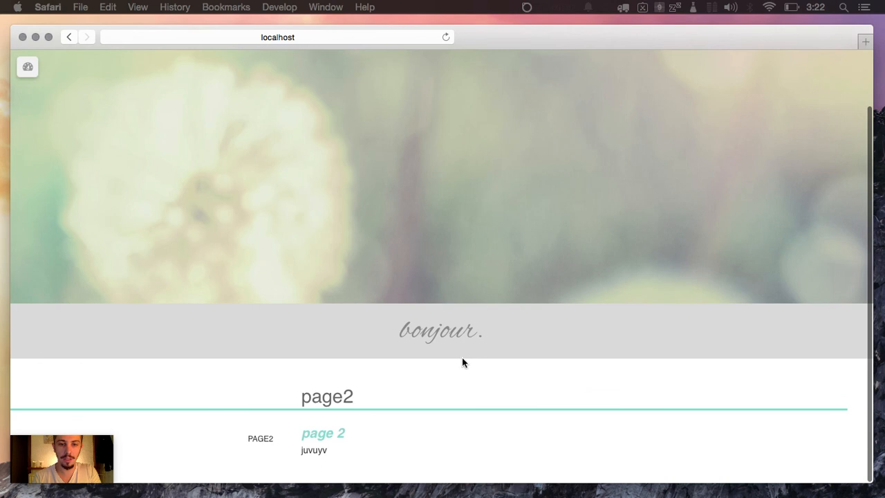